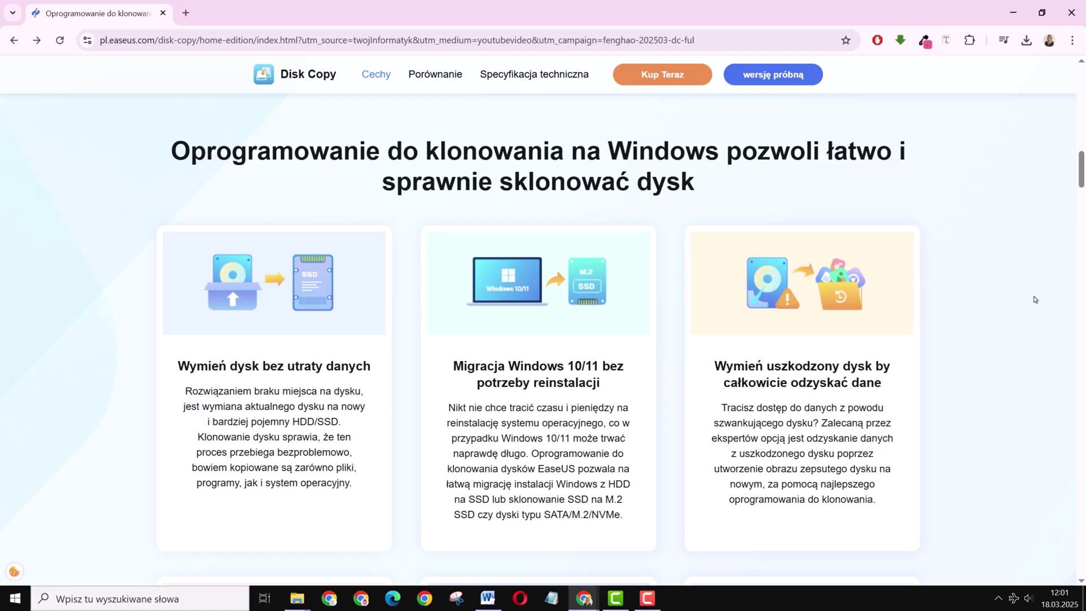
Examine the EaseUS Disk Copy product page's sections on cloning uses, backup, WinPE bootable disks and disks with bad sectors
{"action": "scroll", "coordinate": [1036, 300], "scroll_direction": "down", "scroll_amount": 4}
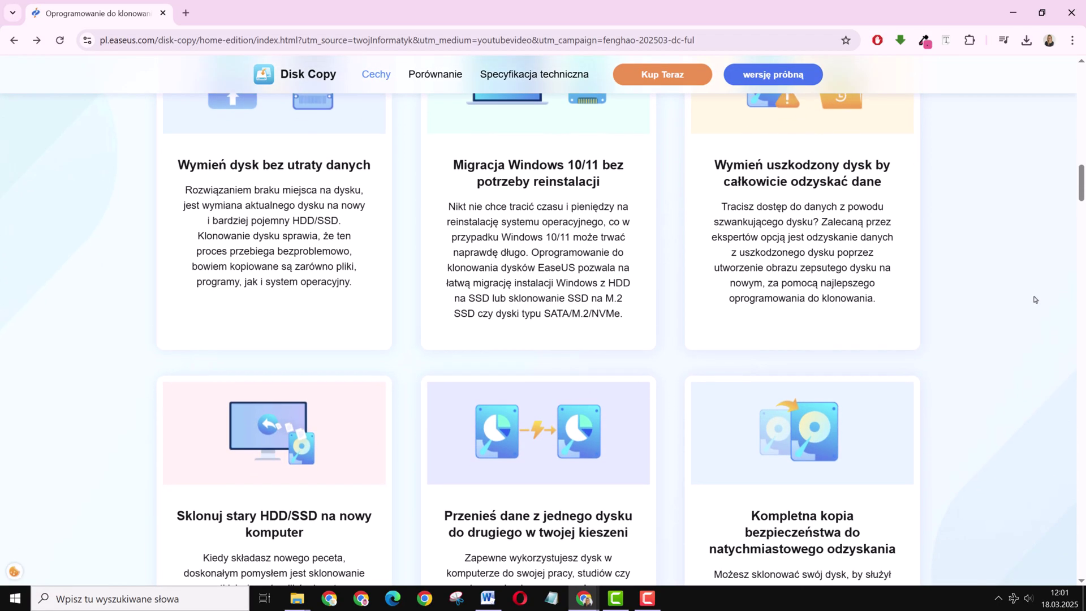
{"action": "scroll", "coordinate": [1035, 300], "scroll_direction": "down", "scroll_amount": 3}
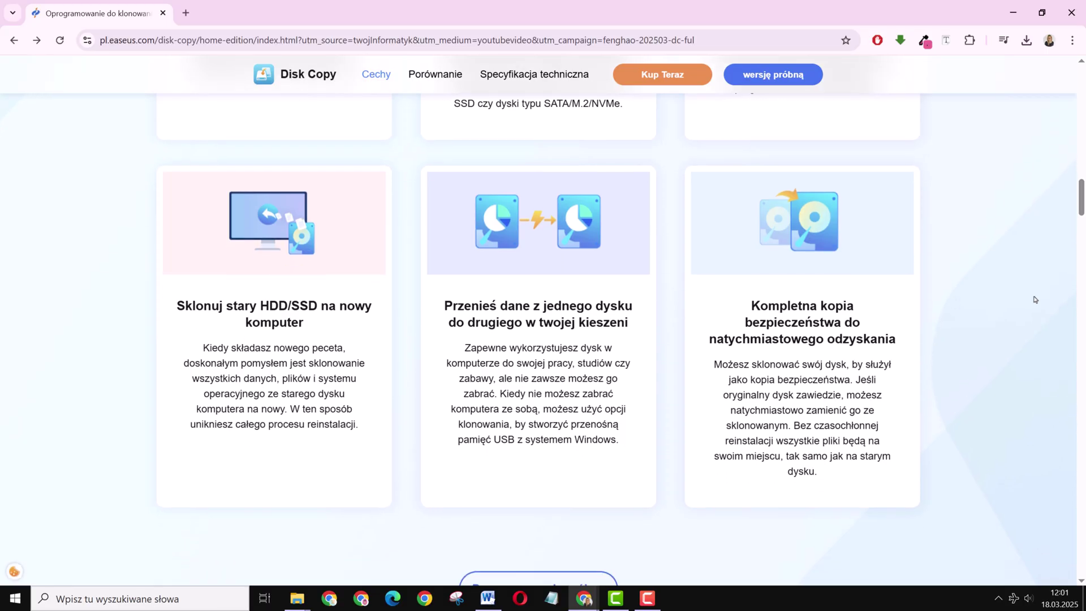
{"action": "scroll", "coordinate": [1035, 300], "scroll_direction": "down", "scroll_amount": 4}
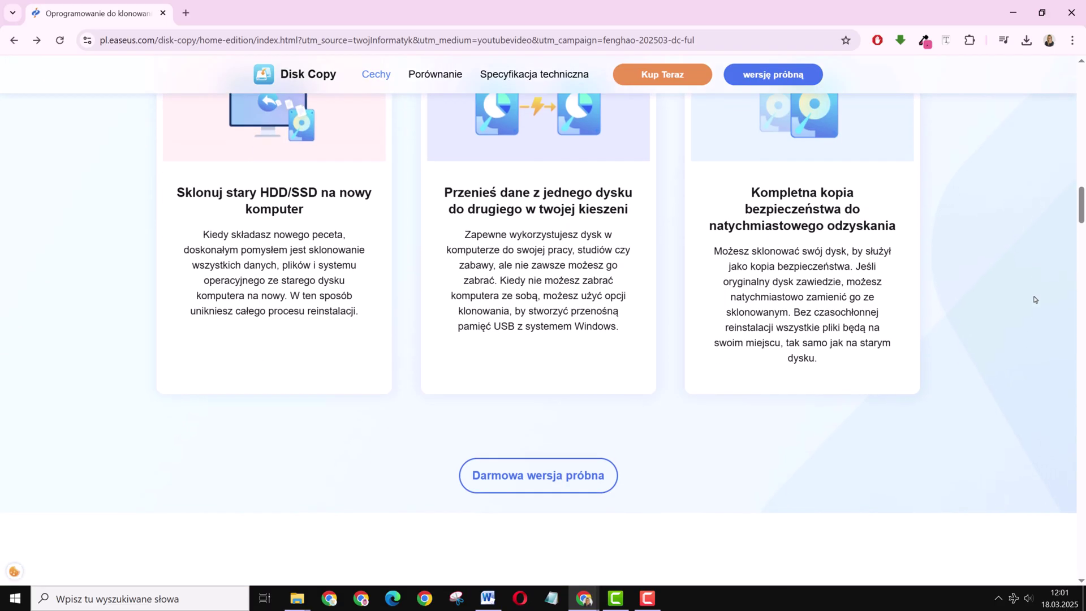
{"action": "scroll", "coordinate": [1035, 300], "scroll_direction": "down", "scroll_amount": 5}
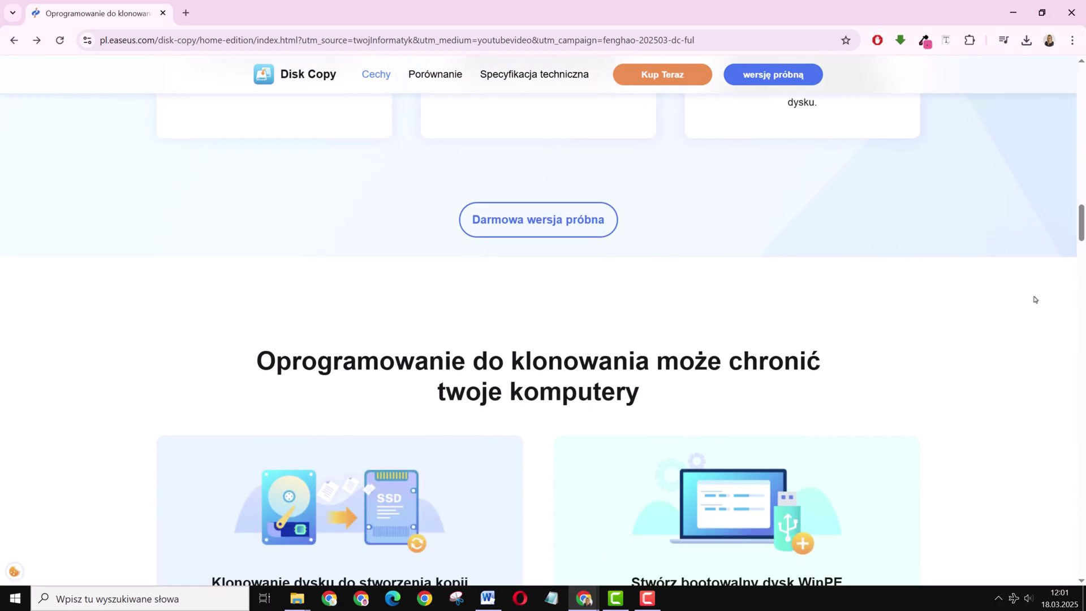
{"action": "scroll", "coordinate": [1036, 300], "scroll_direction": "down", "scroll_amount": 2}
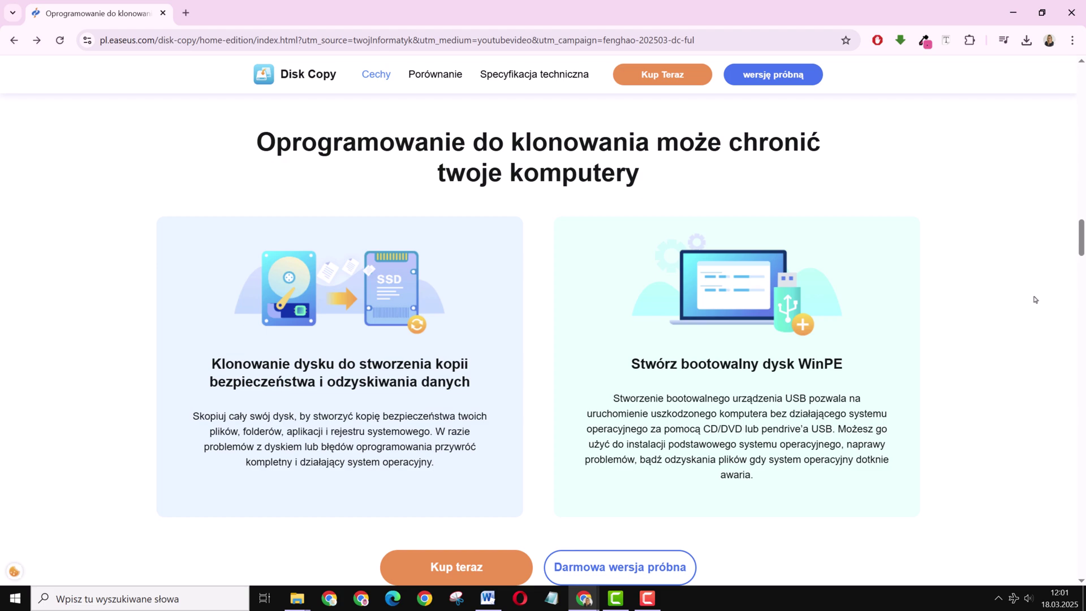
{"action": "scroll", "coordinate": [1035, 300], "scroll_direction": "down", "scroll_amount": 4}
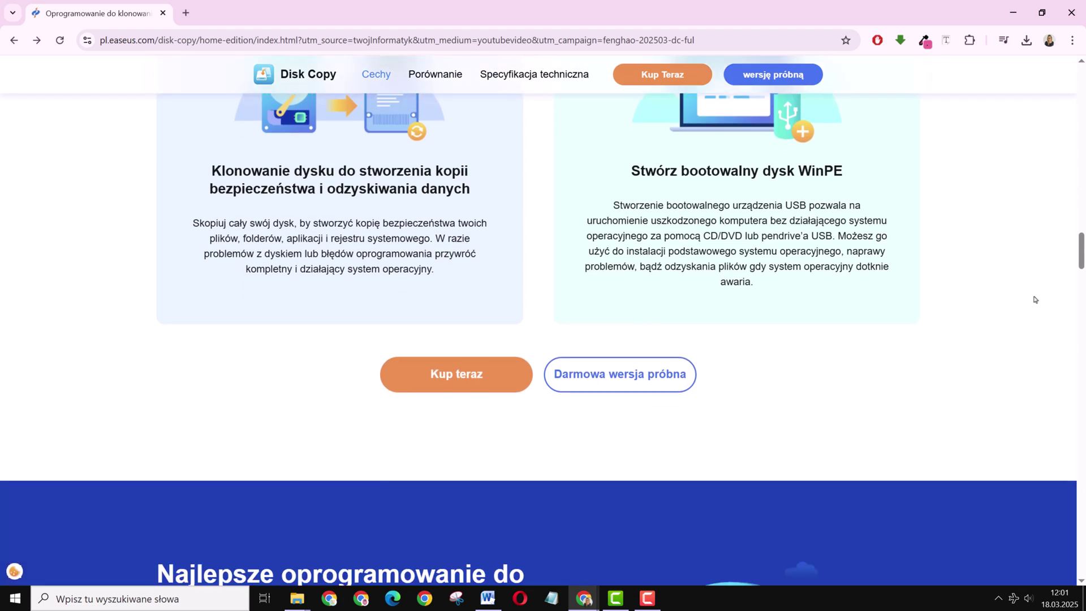
{"action": "scroll", "coordinate": [1035, 300], "scroll_direction": "down", "scroll_amount": 5}
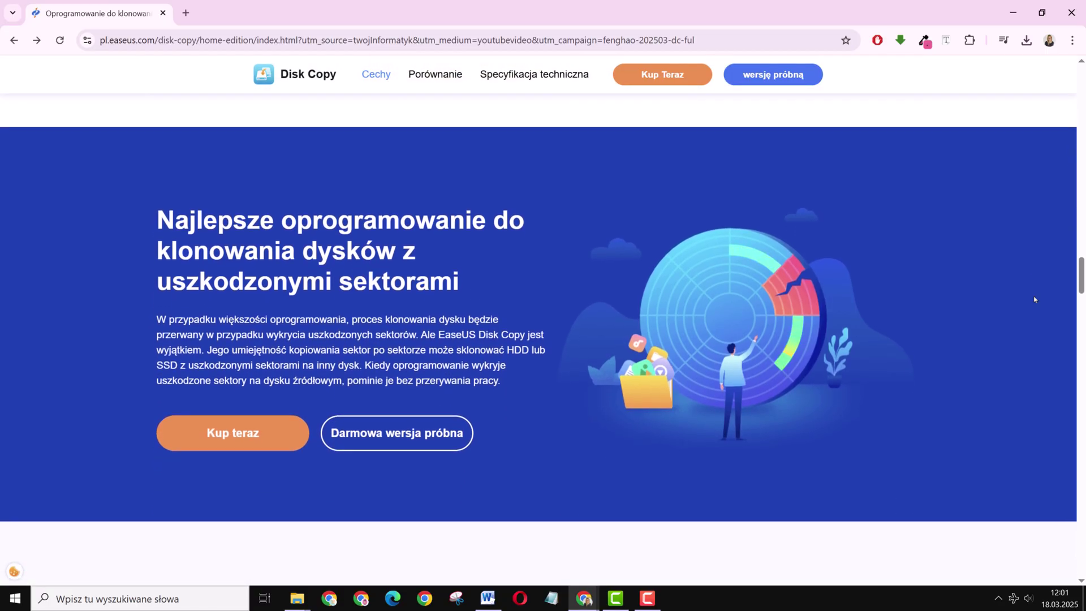
Compare the prices and features of the Pro, Technician and Server editions in the comparison table
{"action": "scroll", "coordinate": [1035, 299], "scroll_direction": "down", "scroll_amount": 4}
{"action": "scroll", "coordinate": [1035, 300], "scroll_direction": "down", "scroll_amount": 3}
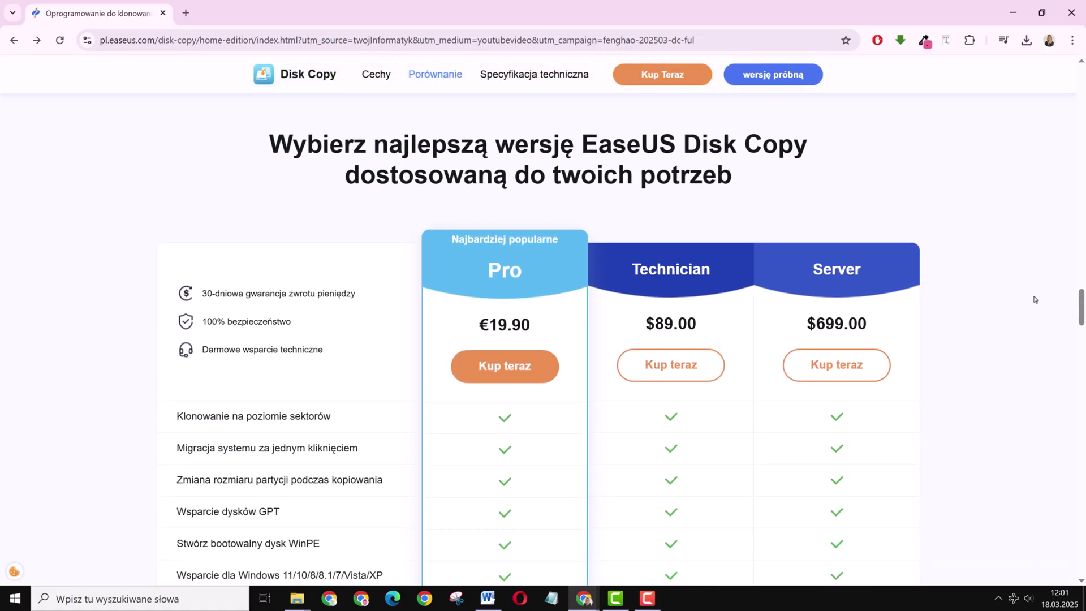
{"action": "scroll", "coordinate": [1035, 300], "scroll_direction": "down", "scroll_amount": 3}
{"action": "scroll", "coordinate": [1035, 300], "scroll_direction": "down", "scroll_amount": 5}
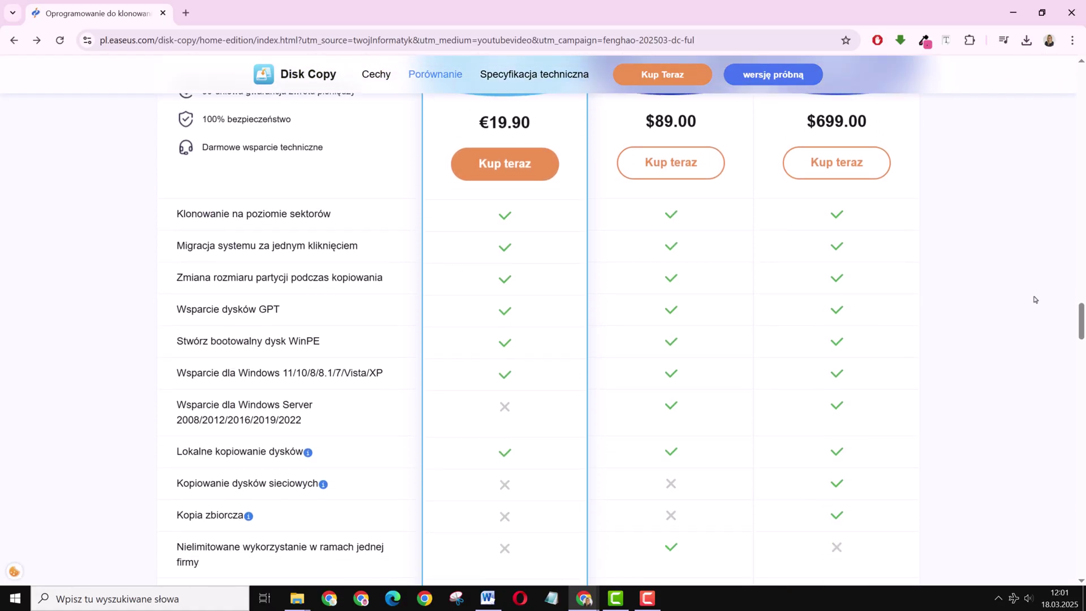
{"action": "scroll", "coordinate": [1035, 300], "scroll_direction": "down", "scroll_amount": 4}
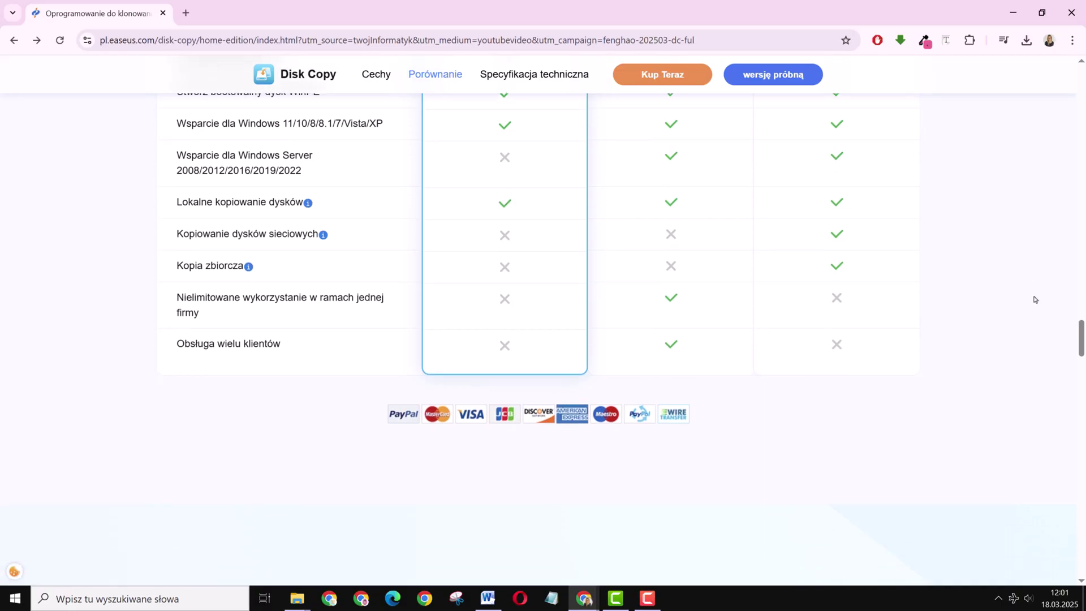
Review the "Jak sklonować dysk?" instructions and expand the "Skonfiguruj dysk docelowy" stage
{"action": "scroll", "coordinate": [1035, 300], "scroll_direction": "down", "scroll_amount": 4}
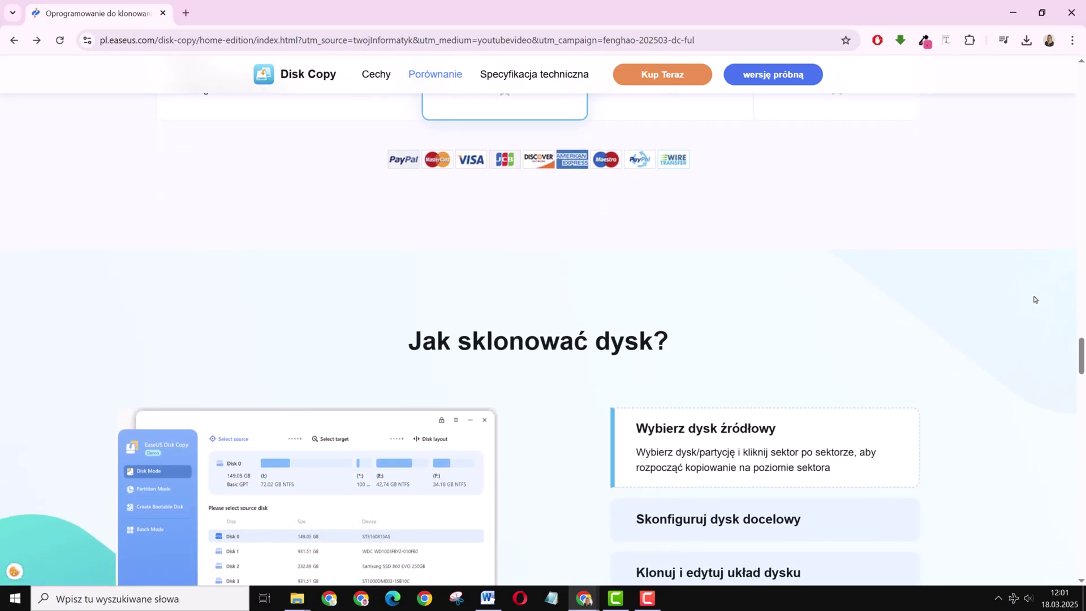
{"action": "scroll", "coordinate": [1035, 300], "scroll_direction": "down", "scroll_amount": 3}
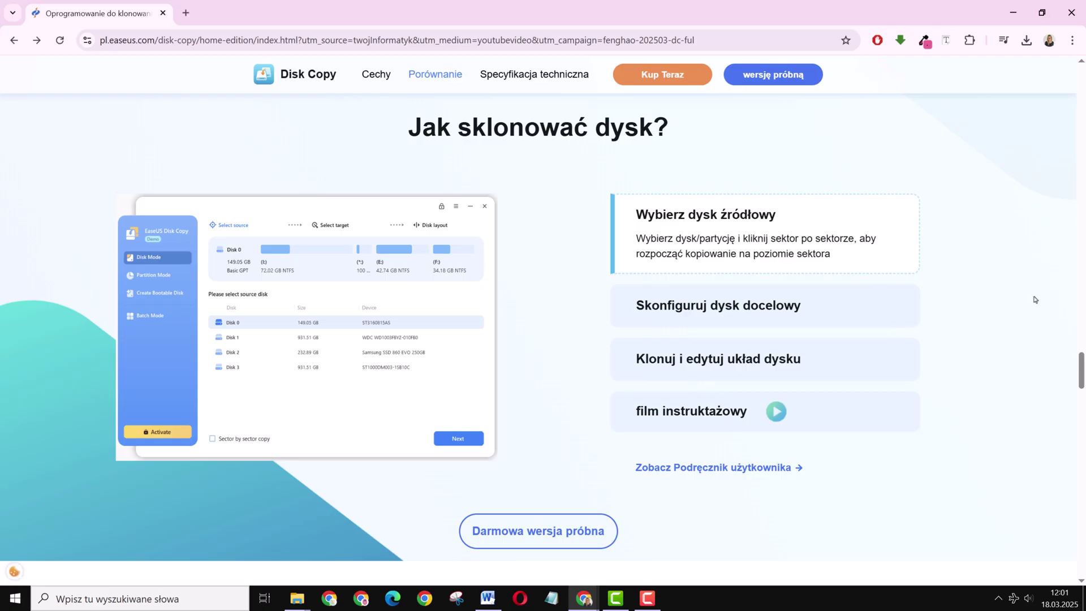
{"action": "scroll", "coordinate": [1036, 300], "scroll_direction": "up", "scroll_amount": 1}
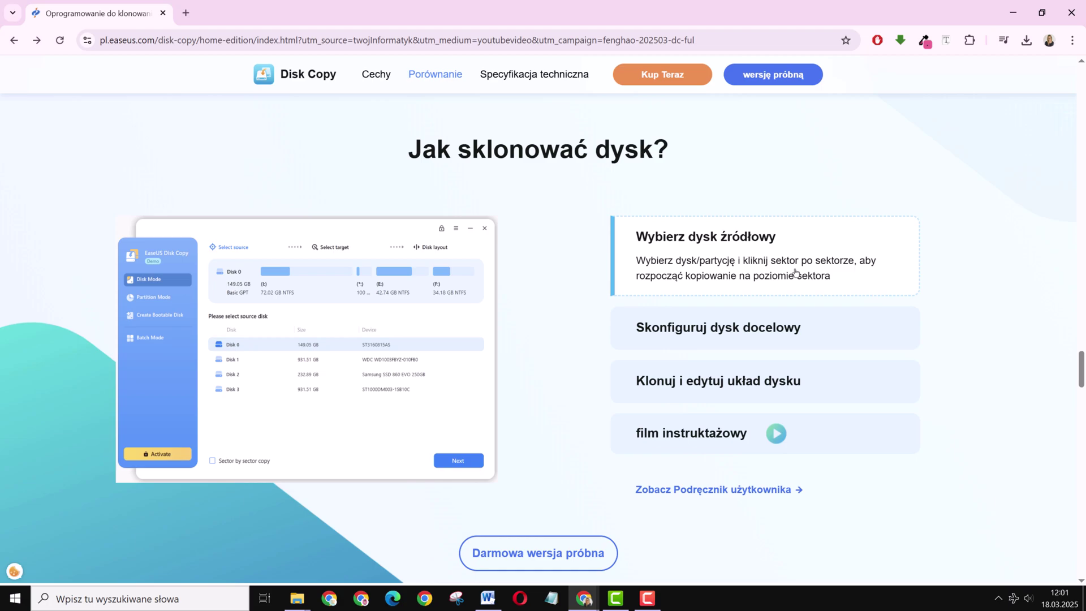
{"action": "left_click", "coordinate": [823, 329]}
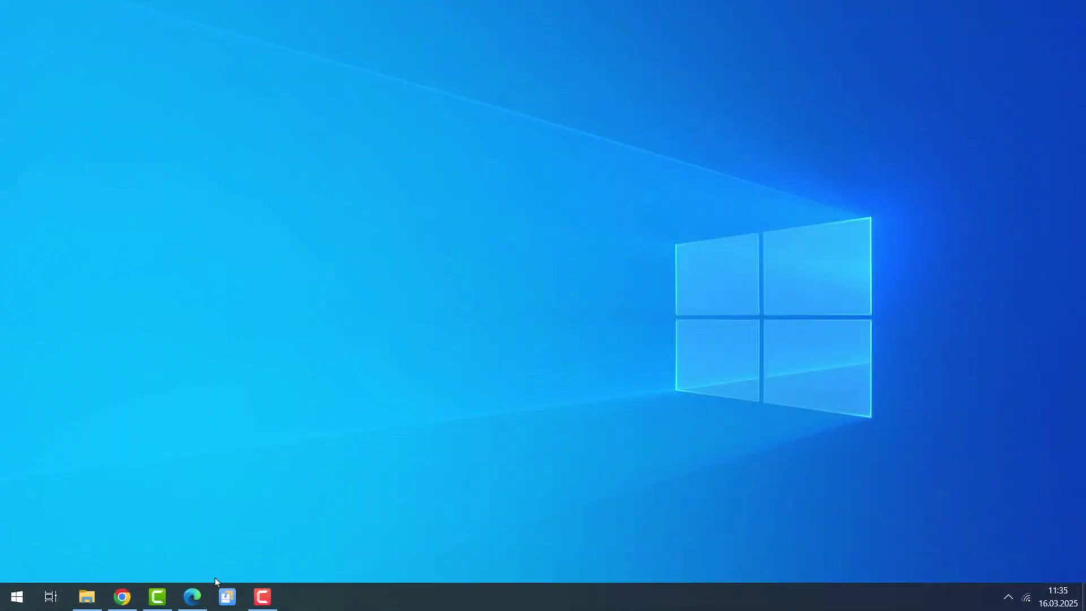
Open EaseUS Disk Copy and view its partition mode and system mode
{"action": "left_click", "coordinate": [223, 605]}
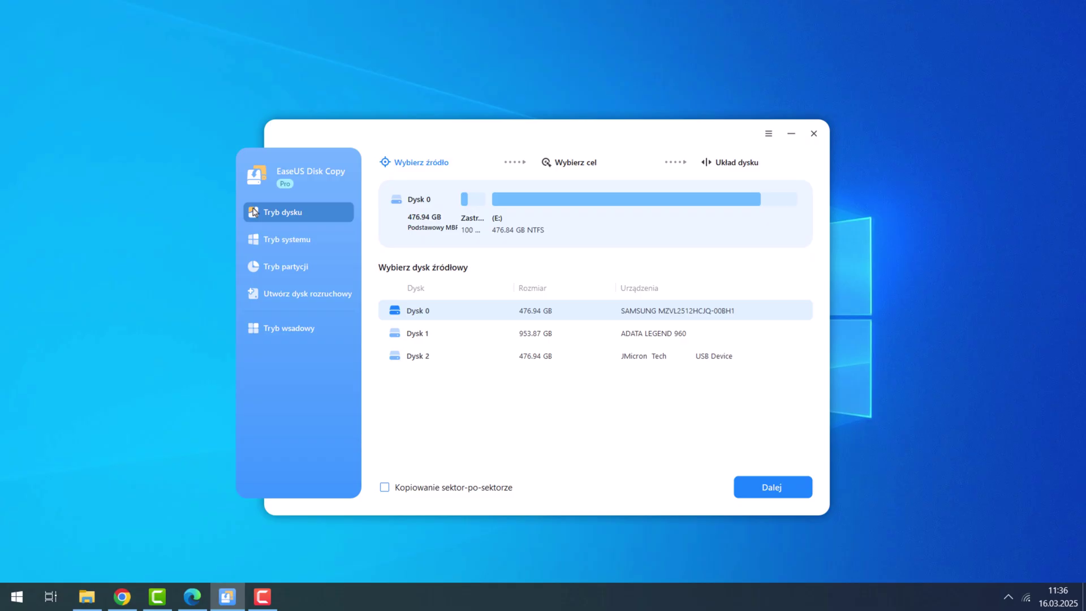
{"action": "left_click", "coordinate": [259, 269]}
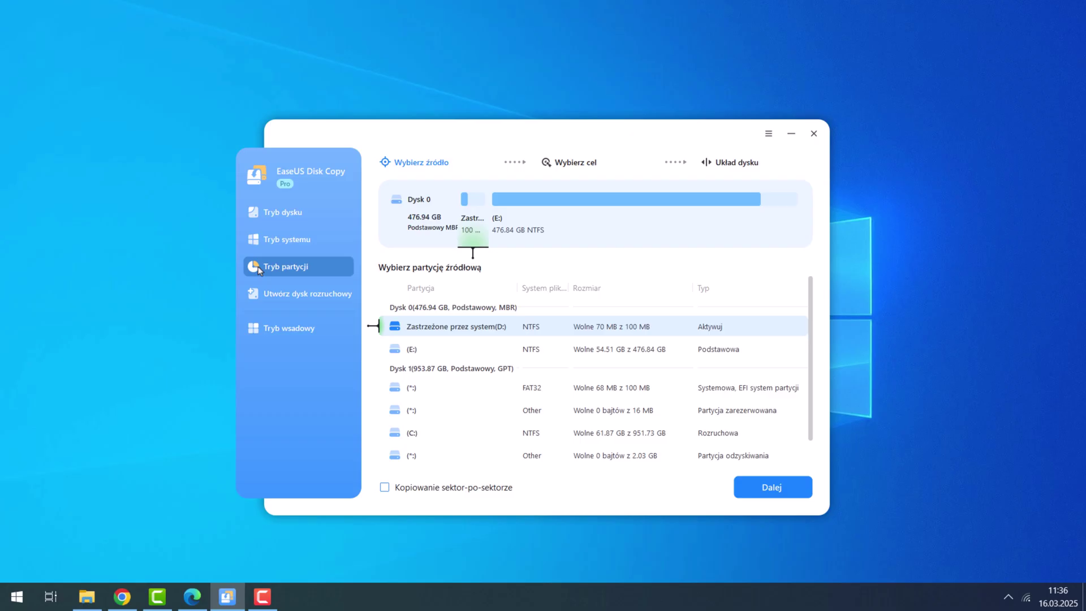
{"action": "left_click", "coordinate": [260, 242]}
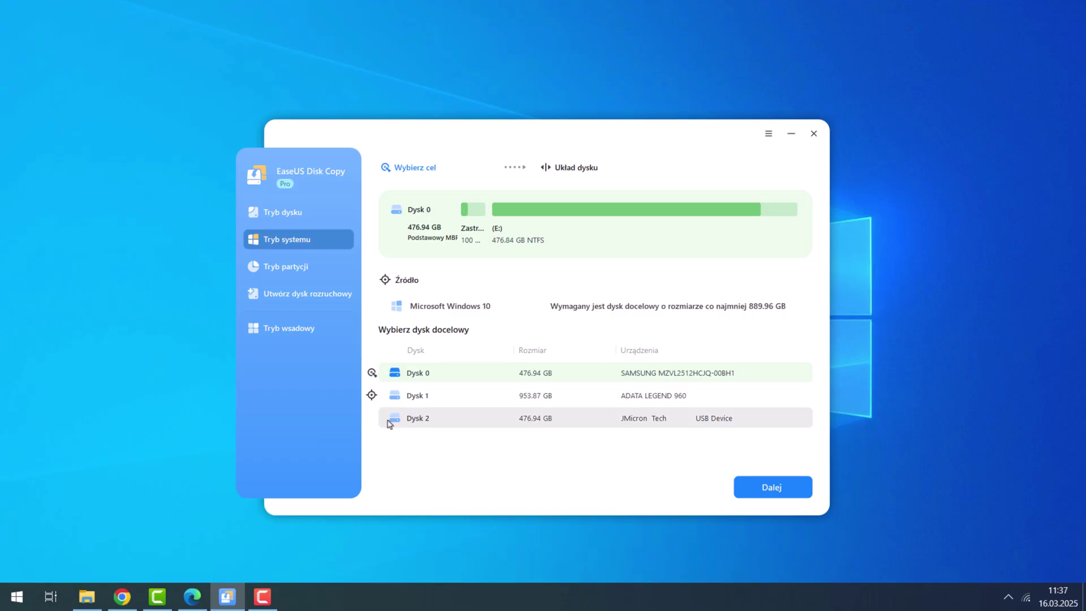
In disk mode, select Dysk 0 (SAMSUNG, 476.94 GB) as the source disk, leaving sector-by-sector copying off
{"action": "left_click", "coordinate": [284, 215]}
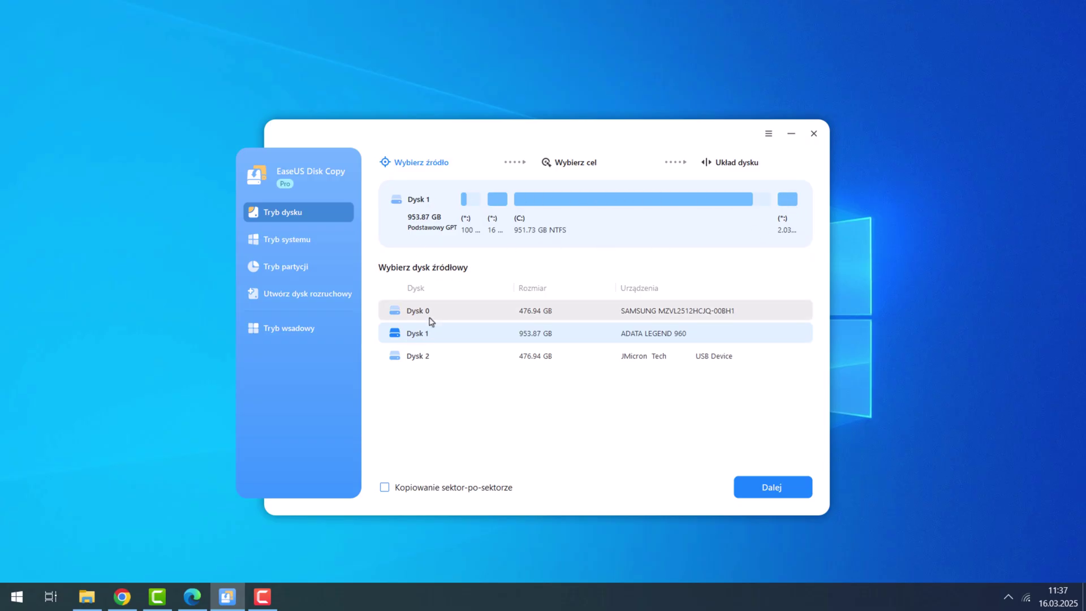
{"action": "left_click", "coordinate": [406, 316]}
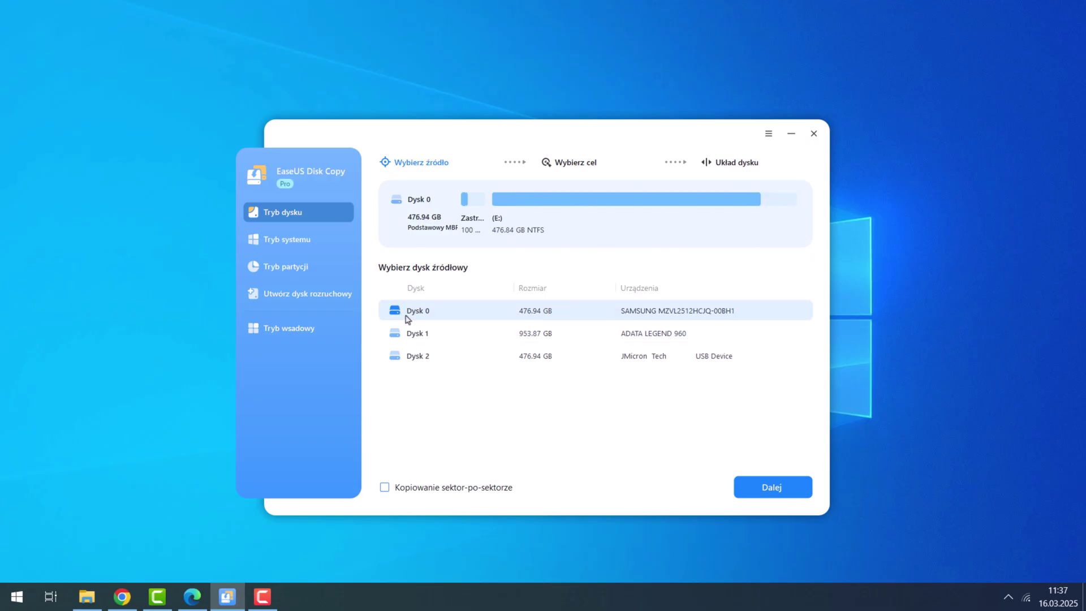
{"action": "left_click", "coordinate": [421, 356]}
{"action": "left_click", "coordinate": [417, 334]}
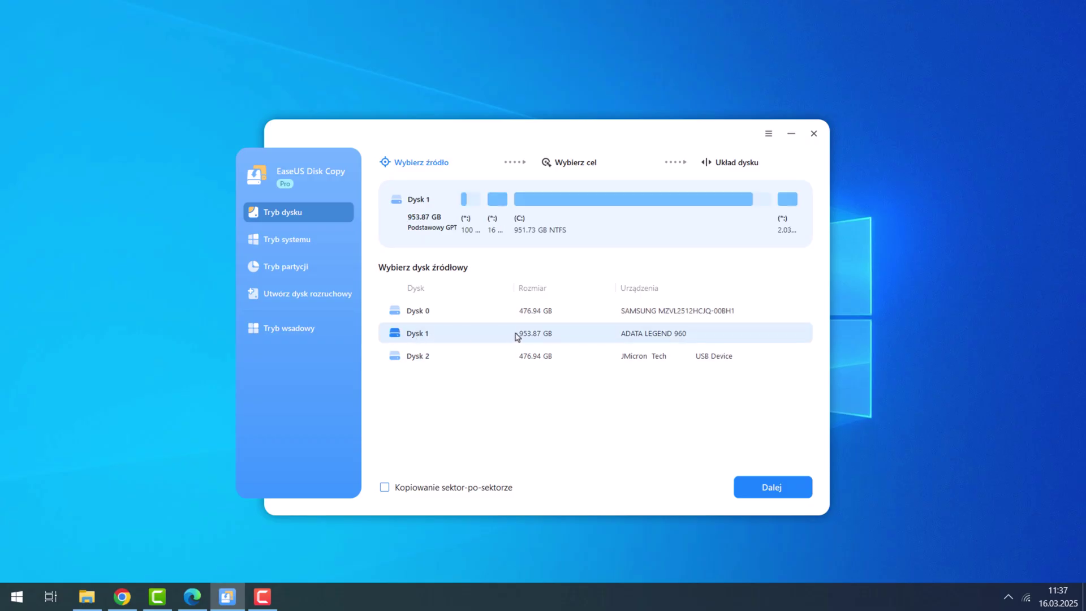
{"action": "left_click", "coordinate": [586, 313]}
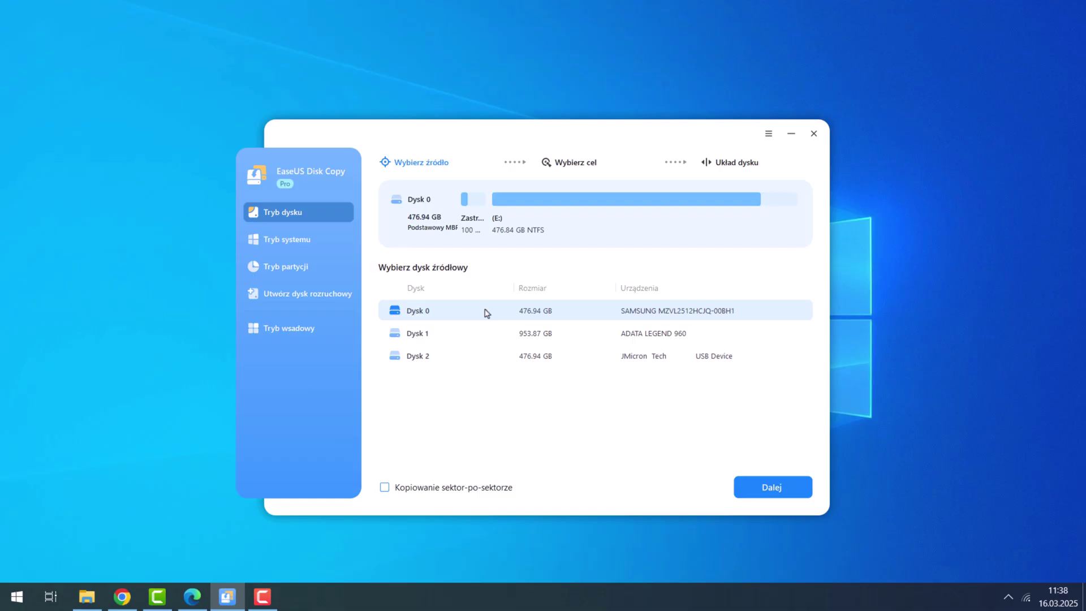
{"action": "left_click", "coordinate": [385, 488]}
{"action": "left_click", "coordinate": [385, 490]}
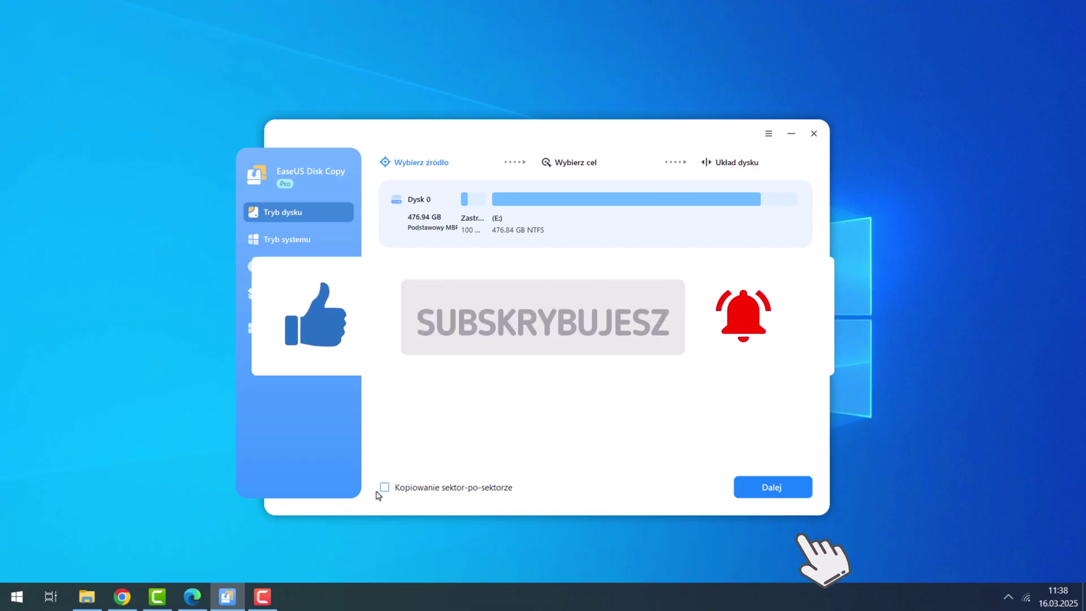
Set Dysk 2, the JMicron Tech USB device, as the target disk and continue to the disk layout
{"action": "left_click", "coordinate": [752, 481]}
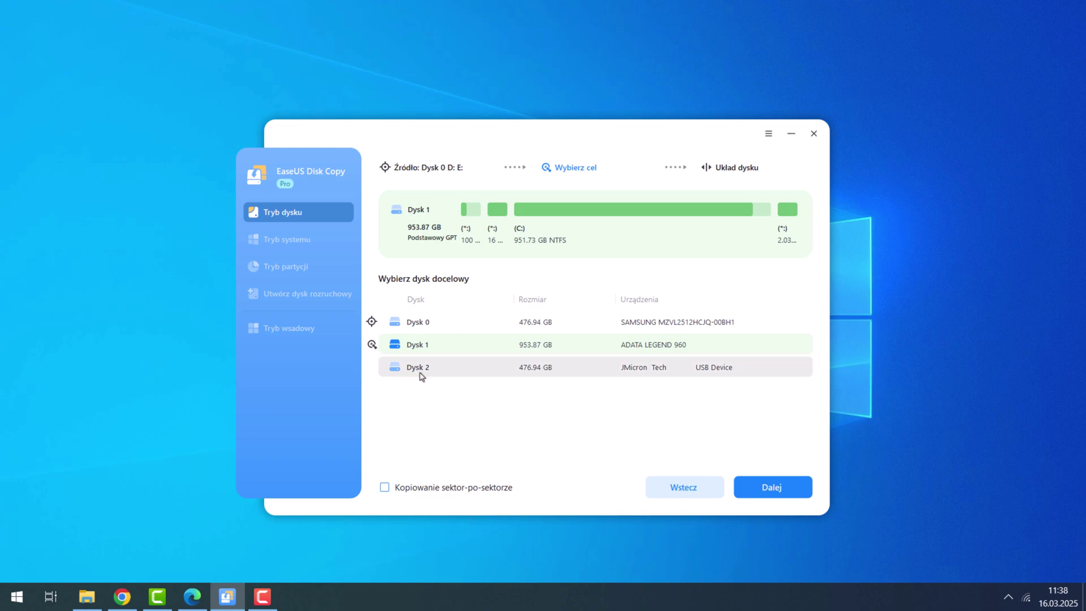
{"action": "left_click", "coordinate": [460, 374]}
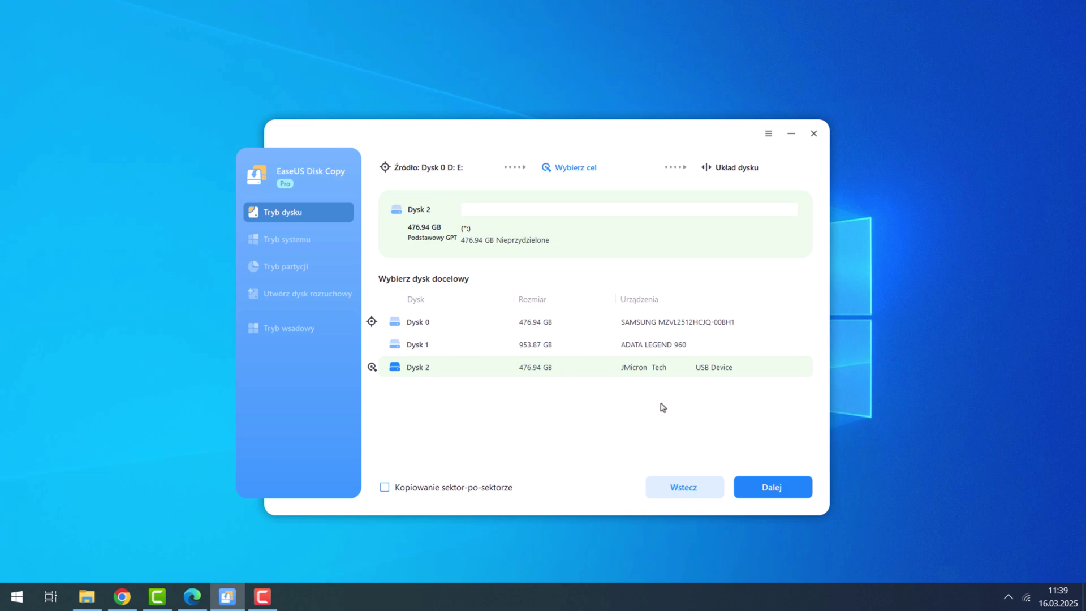
{"action": "left_click", "coordinate": [764, 489]}
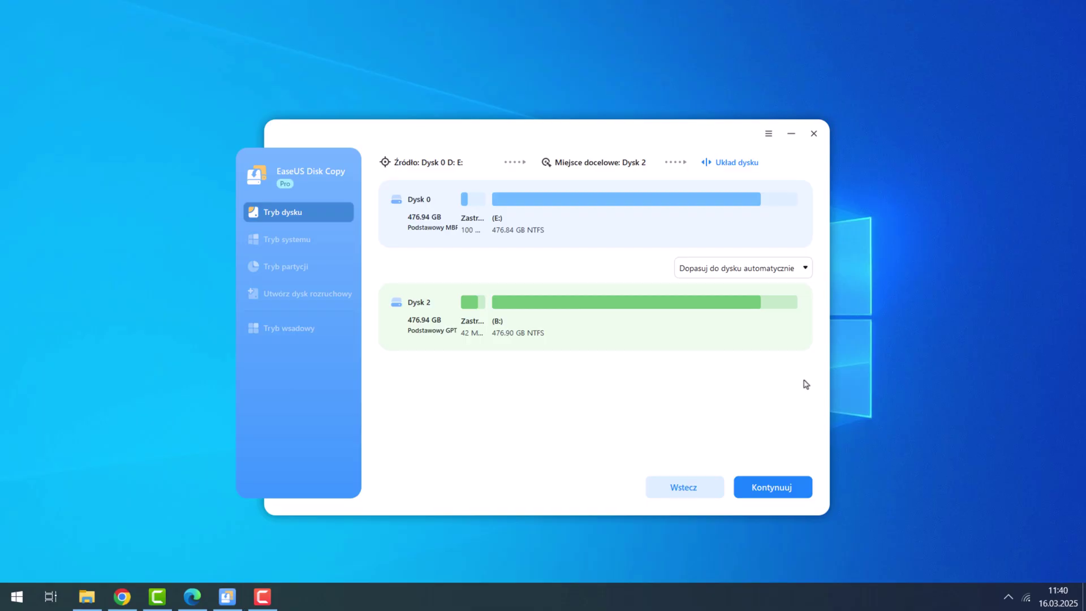
Try the "Kopiuj jako źródło" layout option for the target disk
{"action": "left_click", "coordinate": [805, 272]}
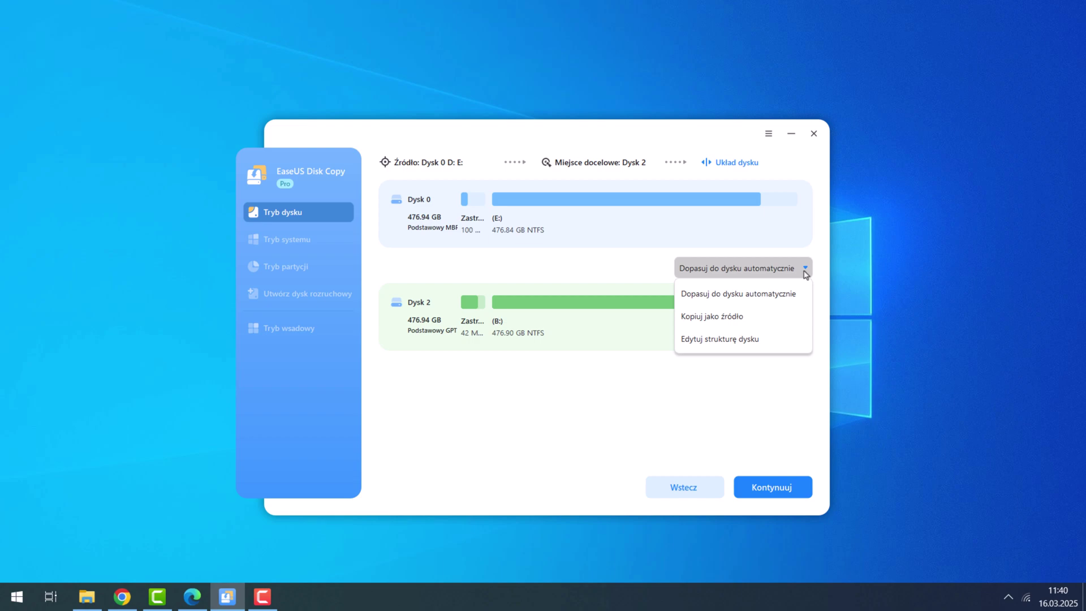
{"action": "left_click", "coordinate": [787, 299]}
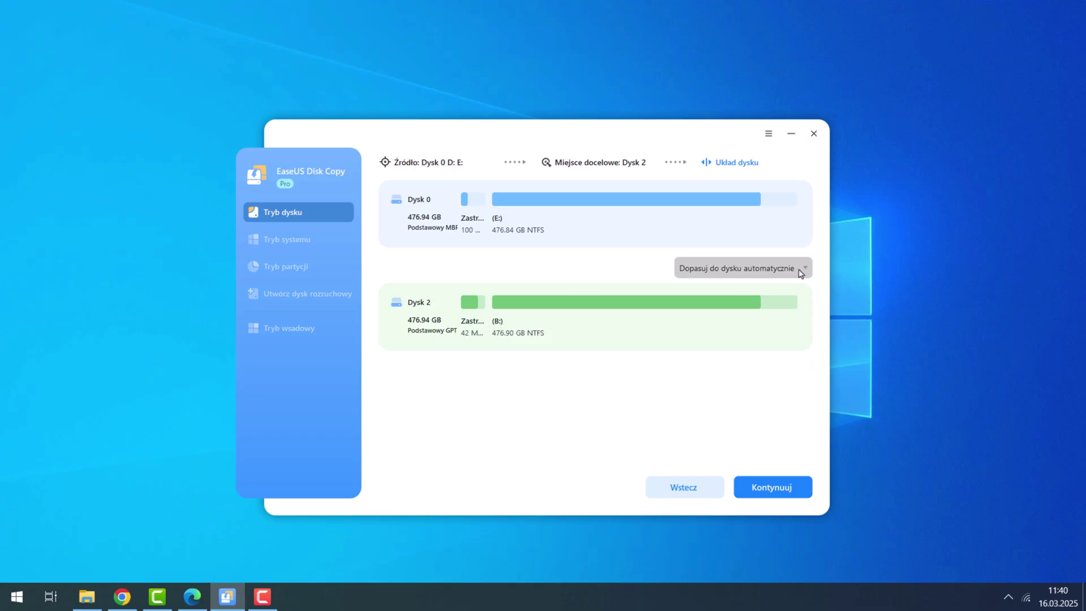
{"action": "left_click", "coordinate": [801, 272]}
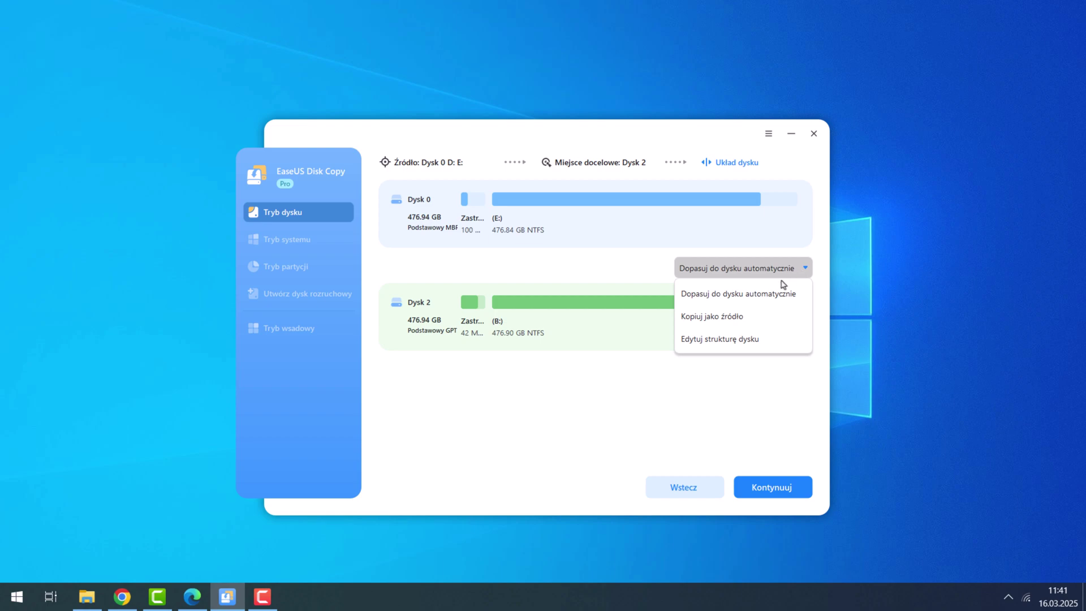
{"action": "left_click", "coordinate": [756, 320]}
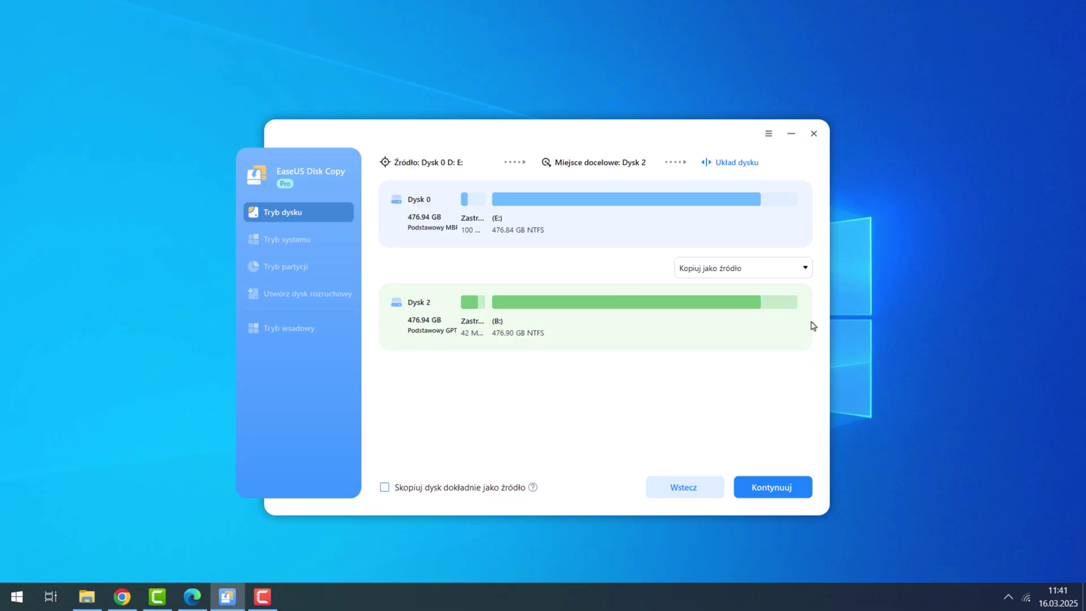
Try "Edytuj strukturę dysku" on the target disk, repositioning its first partition and shrinking it to 0.03 GB
{"action": "left_click", "coordinate": [807, 276]}
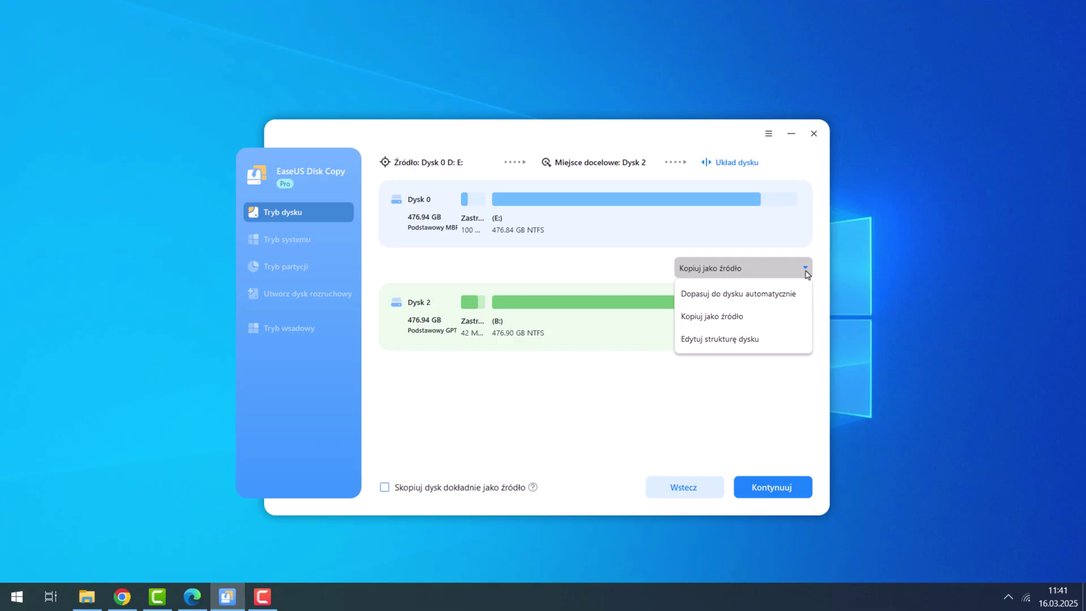
{"action": "left_click", "coordinate": [796, 337]}
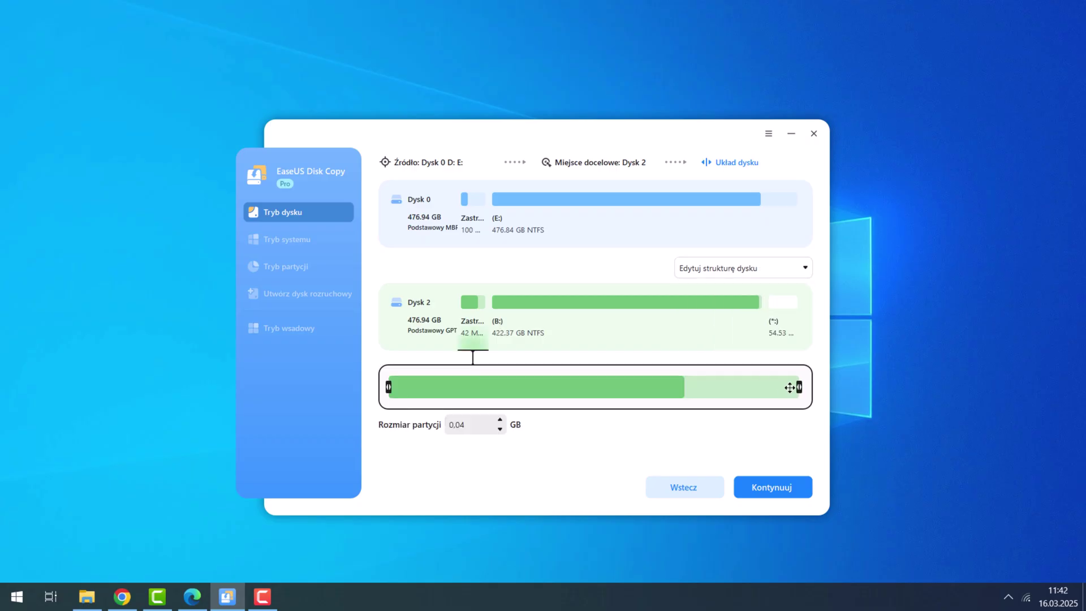
{"action": "left_click_drag", "start_coordinate": [794, 388], "coordinate": [687, 388]}
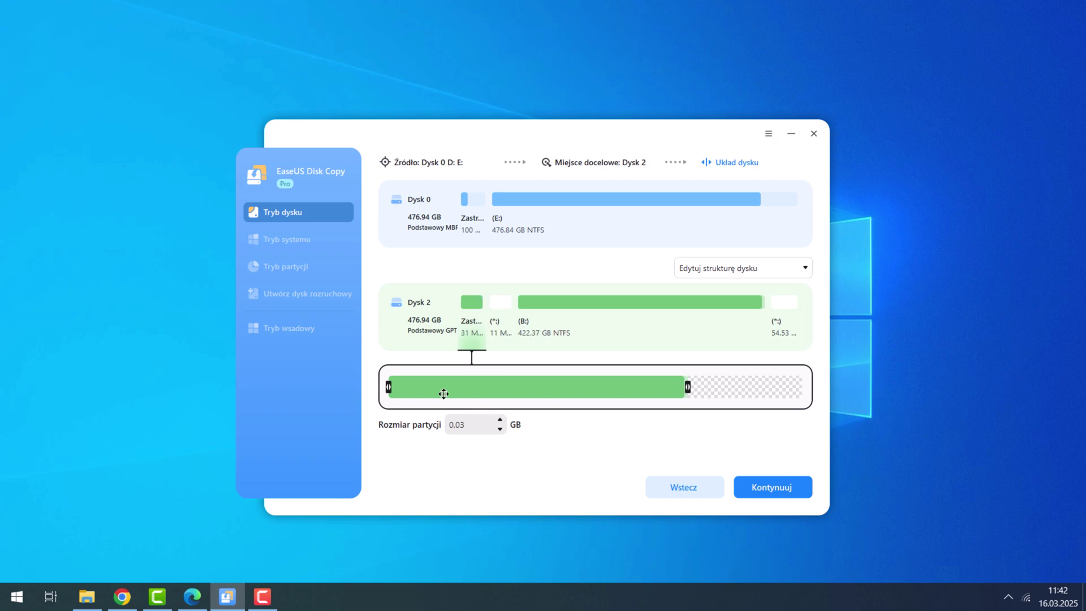
{"action": "mouse_move", "coordinate": [438, 388]}
{"action": "left_mouse_down"}
{"action": "mouse_move", "coordinate": [553, 392]}
{"action": "mouse_move", "coordinate": [442, 388]}
{"action": "left_mouse_up"}
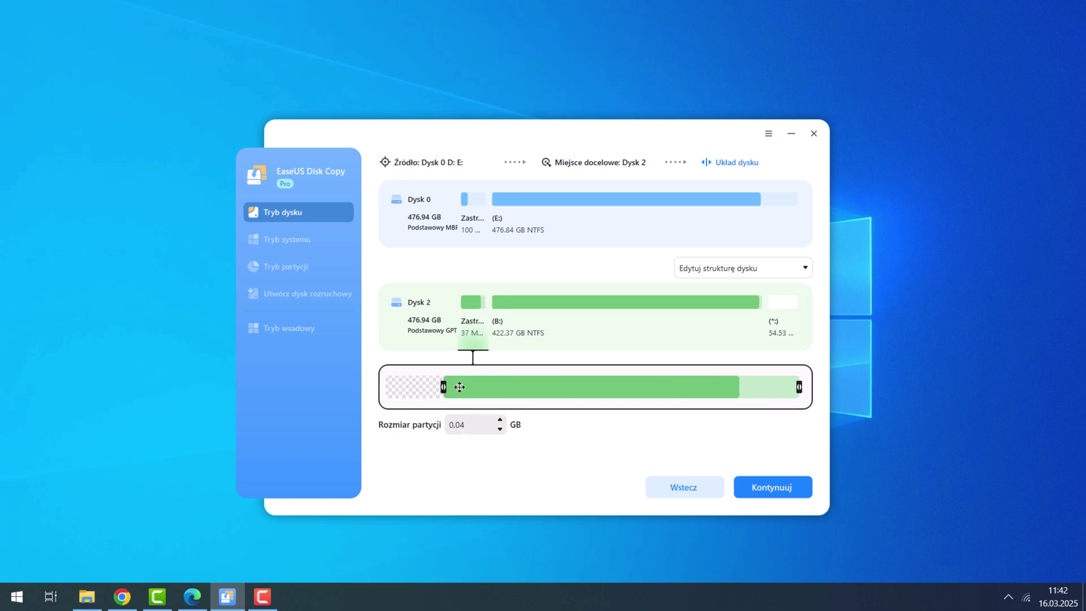
{"action": "left_click_drag", "start_coordinate": [598, 392], "coordinate": [547, 391]}
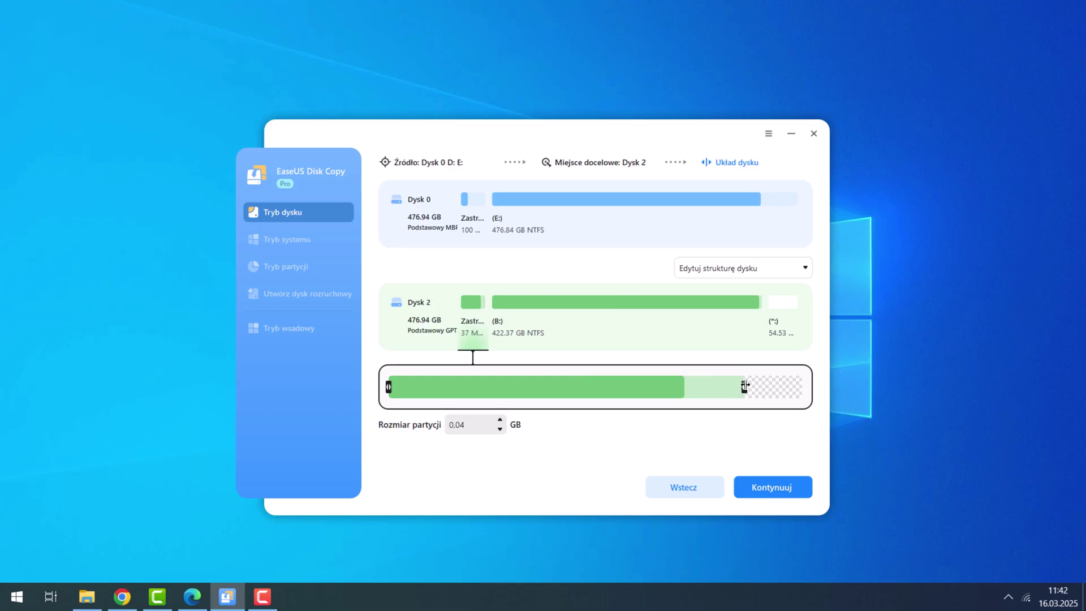
{"action": "left_click_drag", "start_coordinate": [743, 387], "coordinate": [688, 388]}
Set the target disk layout to "Dopasuj do dysku automatycznie" and start cloning
{"action": "left_click", "coordinate": [751, 270]}
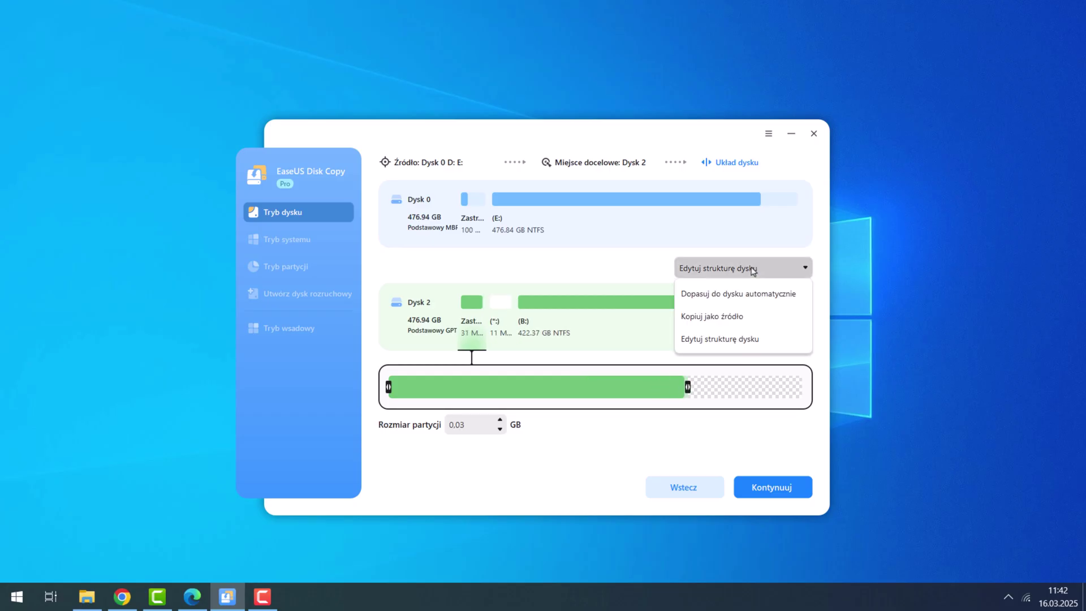
{"action": "left_click", "coordinate": [751, 294]}
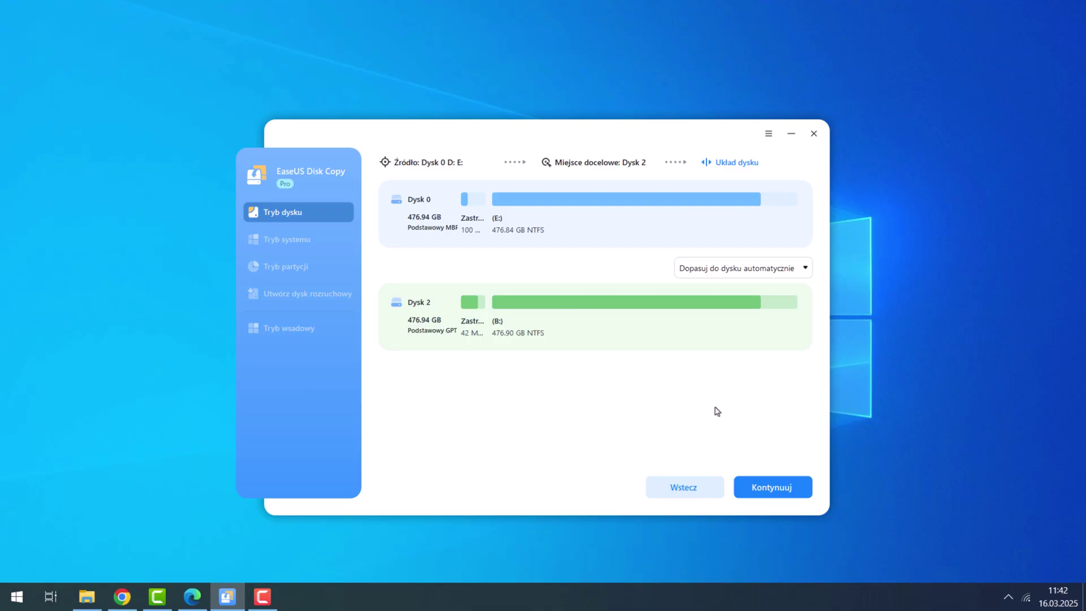
{"action": "left_click", "coordinate": [759, 490]}
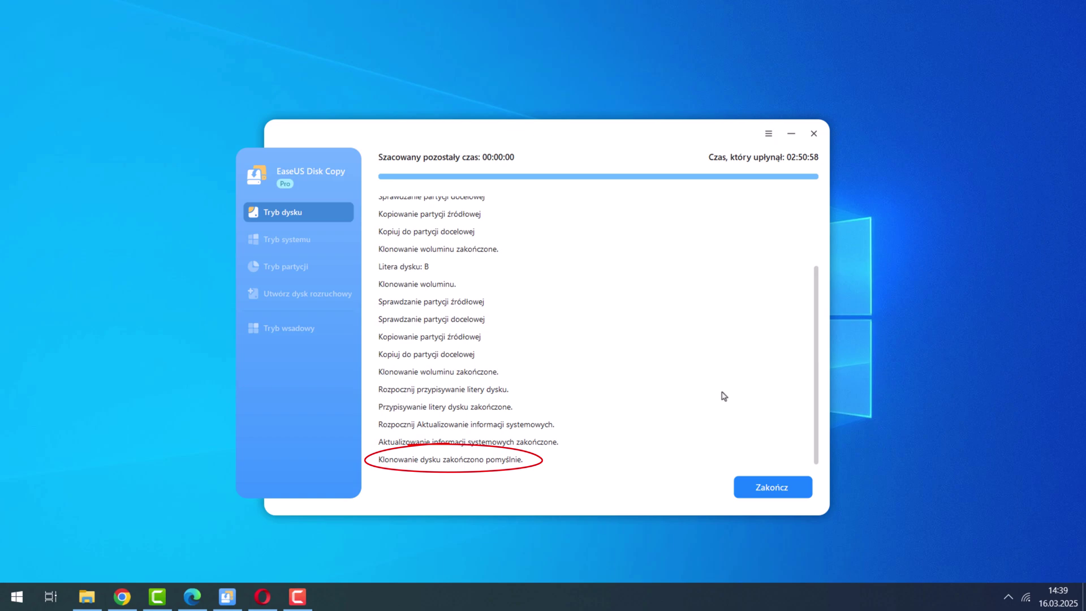
Finish the completed cloning task and close the cloning program
{"action": "left_click", "coordinate": [769, 485]}
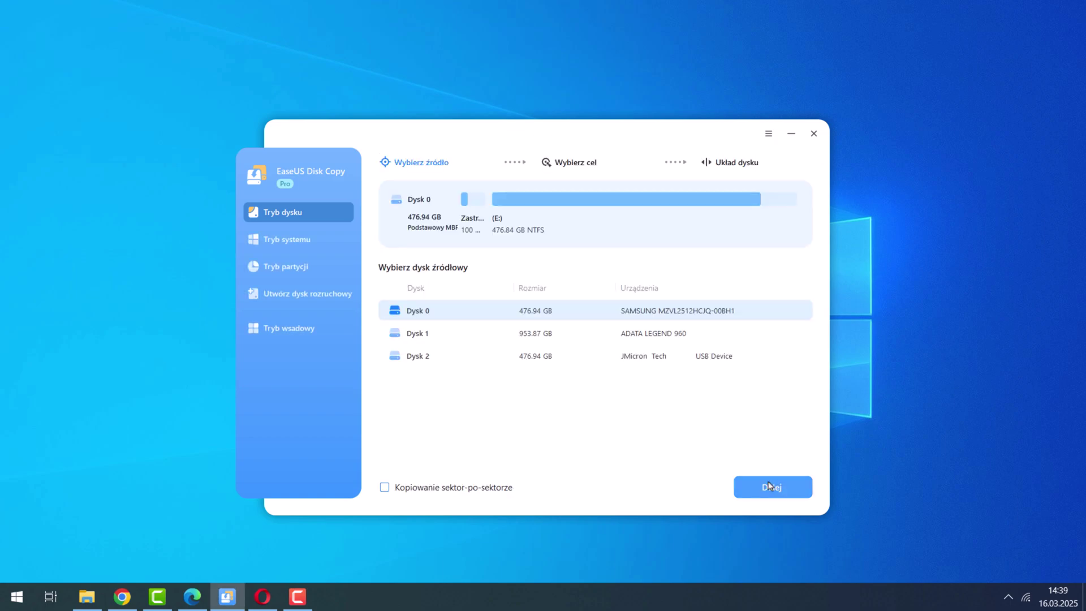
{"action": "left_click", "coordinate": [814, 135]}
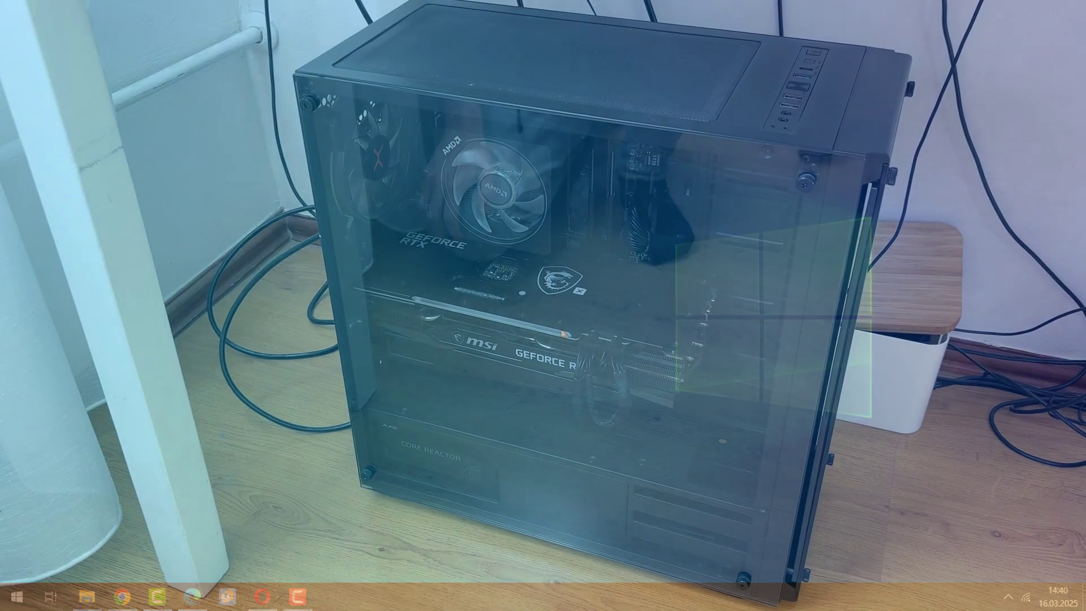